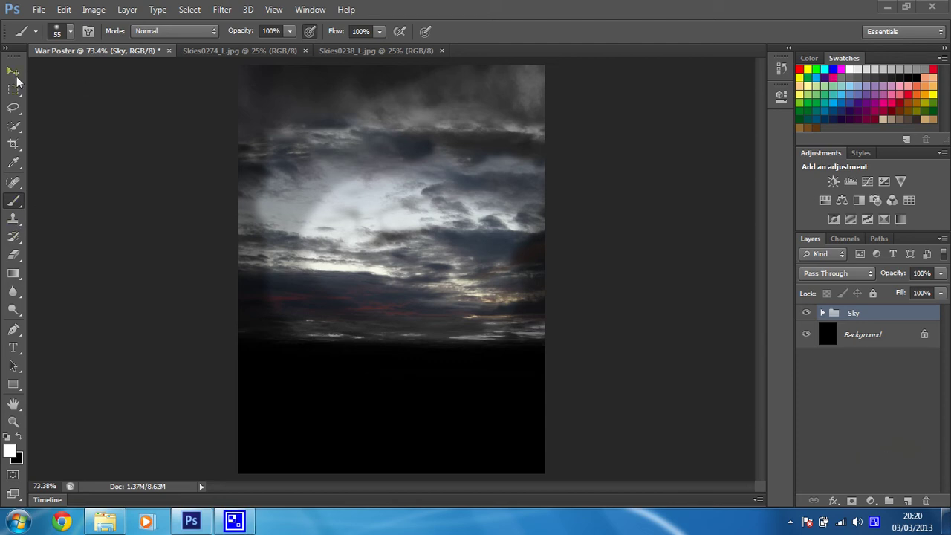
Create a new empty layer above the Sky group and rename it 'Ground'
{"action": "left_click", "coordinate": [13, 203]}
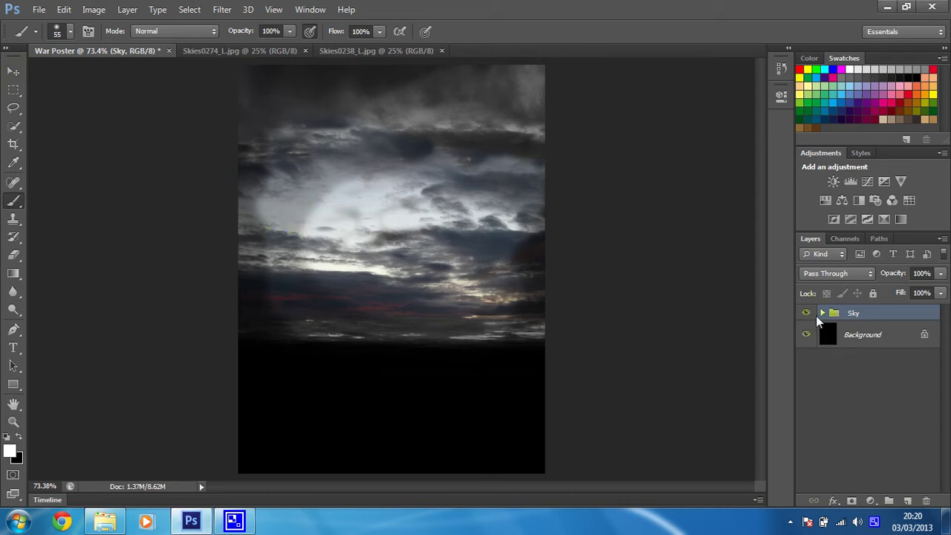
{"action": "left_click", "coordinate": [908, 501]}
{"action": "double_click", "coordinate": [855, 318]}
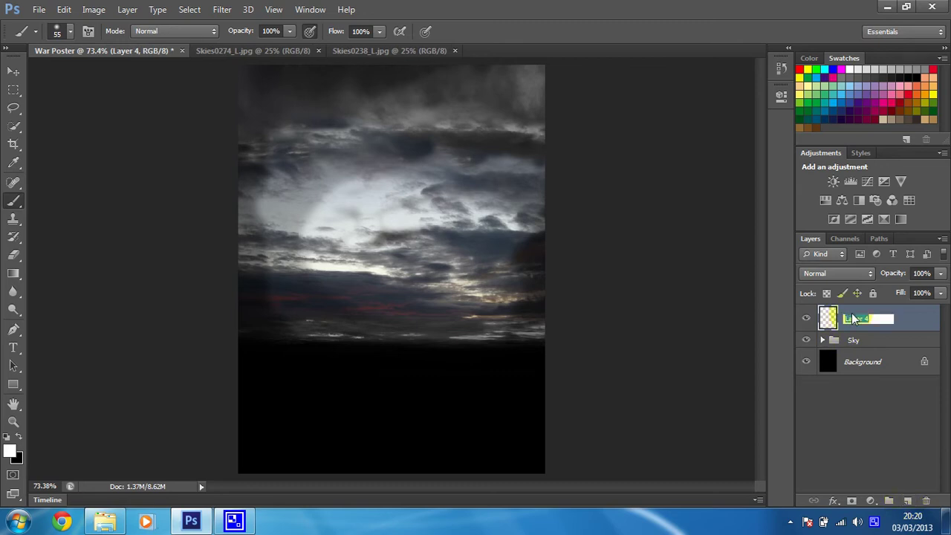
{"action": "type", "text": "Ground"}
{"action": "key", "text": "Return"}
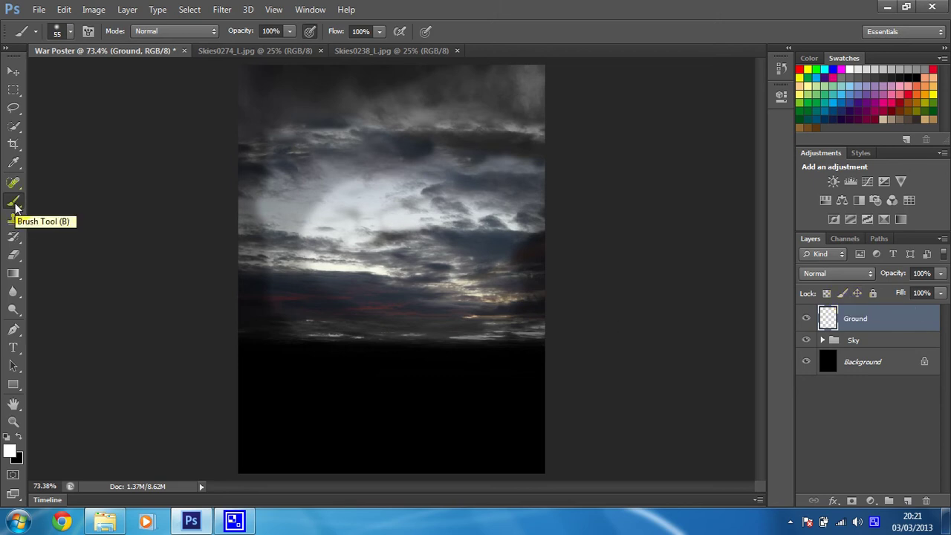
Set the foreground colour to hex 39322c dark brown, then switch to the Brush tool
{"action": "left_click", "coordinate": [9, 451]}
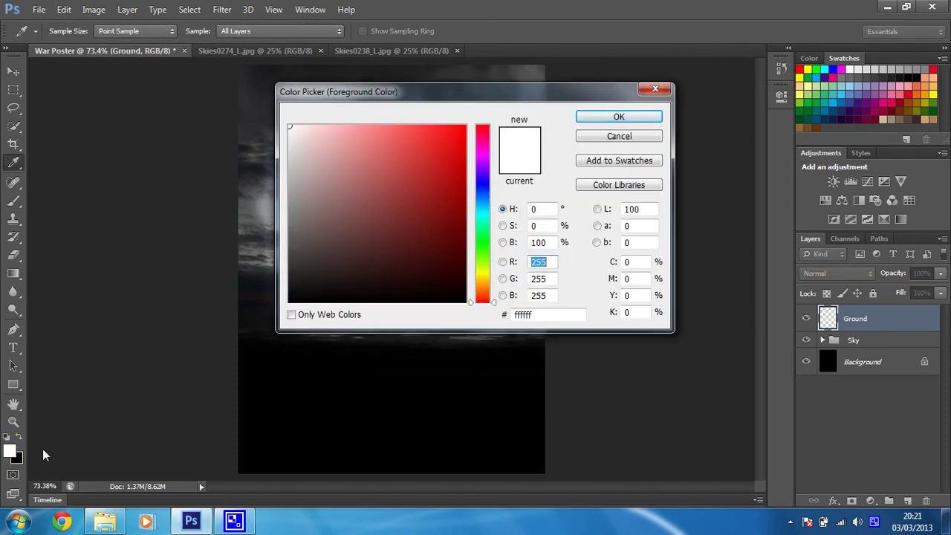
{"action": "left_click", "coordinate": [553, 314]}
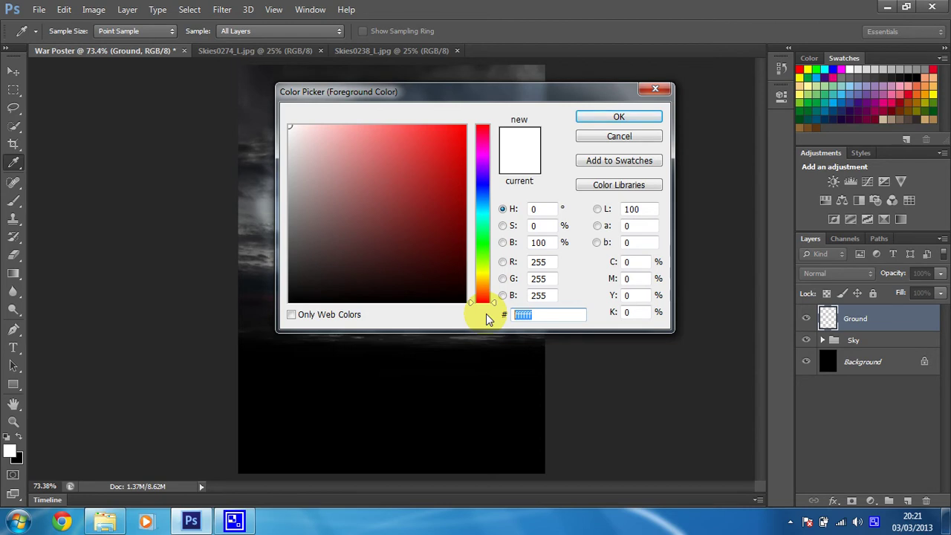
{"action": "type", "text": "39"}
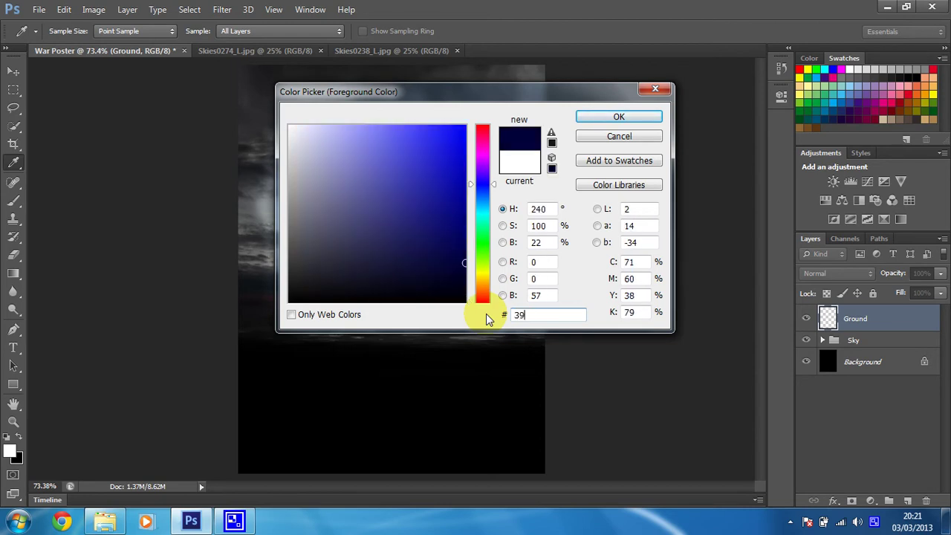
{"action": "type", "text": "322c"}
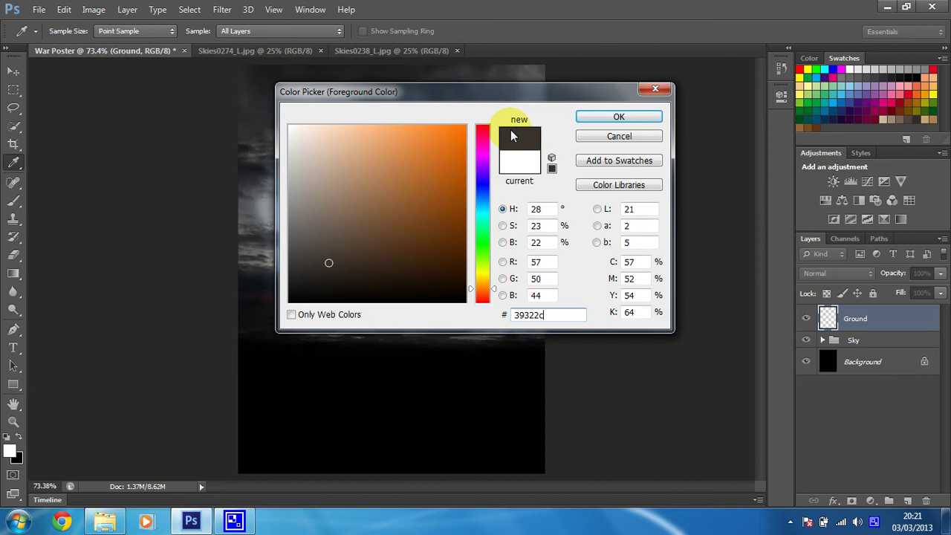
{"action": "left_click", "coordinate": [586, 120]}
{"action": "key", "text": "b"}
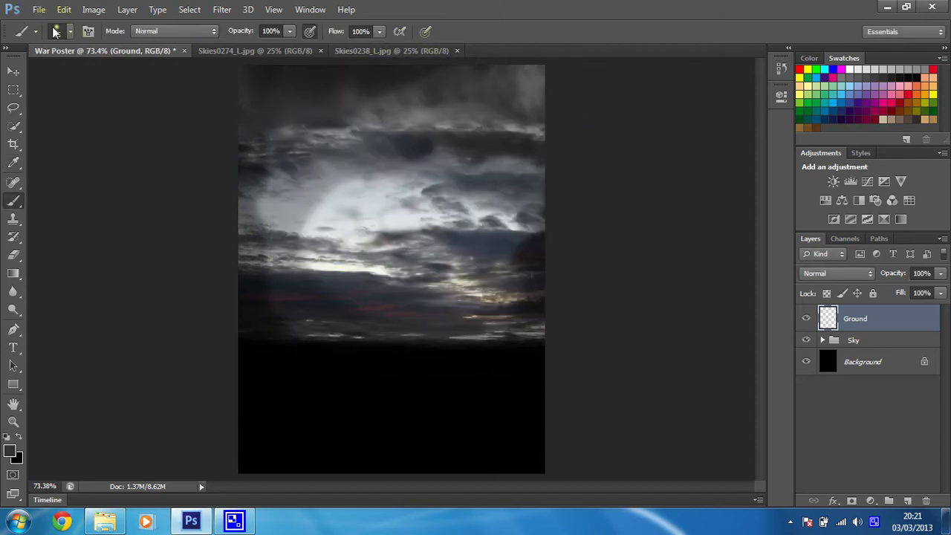
With a soft round brush, paint dark brown across the canvas bottom up to the horizon
{"action": "left_click", "coordinate": [71, 34]}
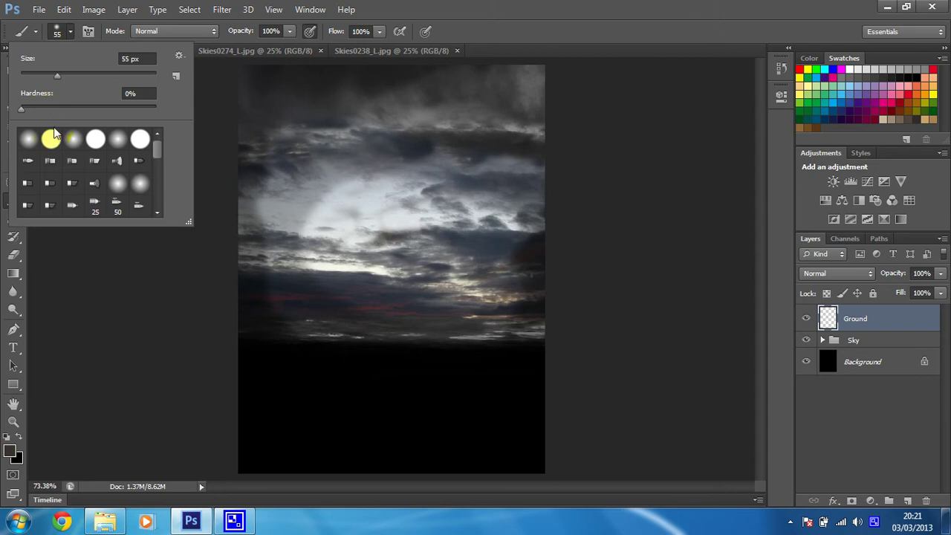
{"action": "left_click", "coordinate": [52, 141]}
{"action": "left_click", "coordinate": [107, 33]}
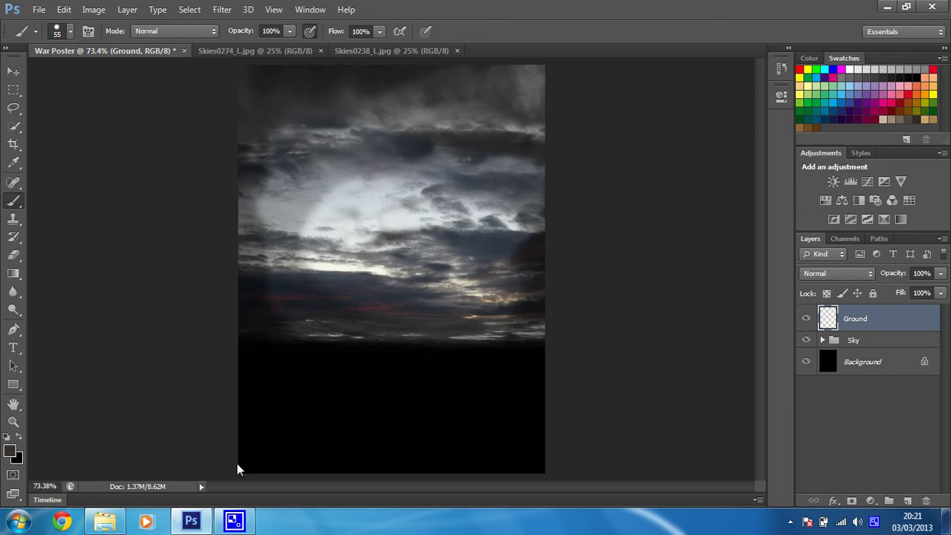
{"action": "mouse_move", "coordinate": [237, 469]}
{"action": "left_mouse_down"}
{"action": "mouse_move", "coordinate": [567, 465]}
{"action": "mouse_move", "coordinate": [516, 455]}
{"action": "mouse_move", "coordinate": [505, 437]}
{"action": "mouse_move", "coordinate": [531, 432]}
{"action": "mouse_move", "coordinate": [492, 456]}
{"action": "mouse_move", "coordinate": [464, 445]}
{"action": "mouse_move", "coordinate": [307, 452]}
{"action": "mouse_move", "coordinate": [539, 438]}
{"action": "mouse_move", "coordinate": [189, 437]}
{"action": "mouse_move", "coordinate": [573, 427]}
{"action": "mouse_move", "coordinate": [442, 410]}
{"action": "mouse_move", "coordinate": [163, 422]}
{"action": "mouse_move", "coordinate": [228, 402]}
{"action": "mouse_move", "coordinate": [572, 387]}
{"action": "mouse_move", "coordinate": [352, 388]}
{"action": "mouse_move", "coordinate": [188, 407]}
{"action": "left_mouse_up"}
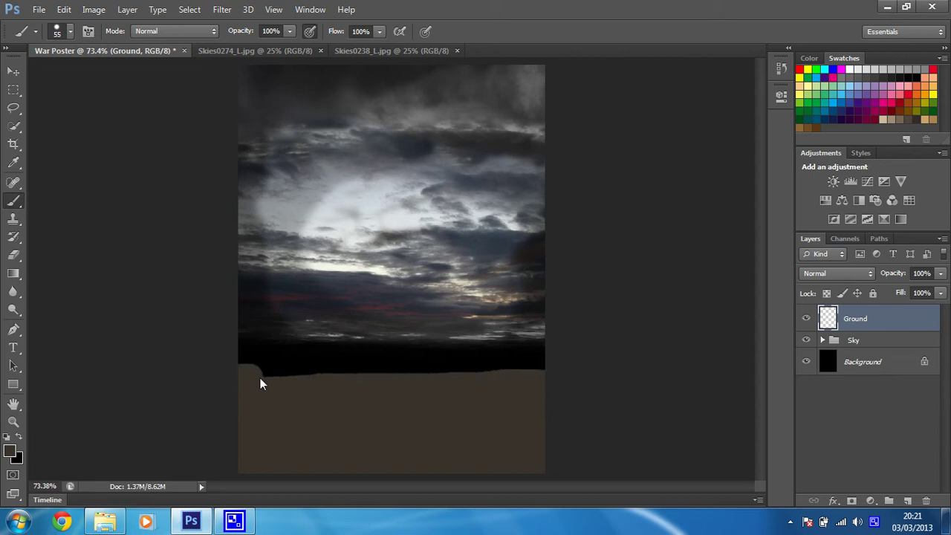
{"action": "mouse_move", "coordinate": [260, 384]}
{"action": "left_mouse_down"}
{"action": "mouse_move", "coordinate": [509, 385]}
{"action": "mouse_move", "coordinate": [478, 374]}
{"action": "mouse_move", "coordinate": [299, 380]}
{"action": "left_mouse_up"}
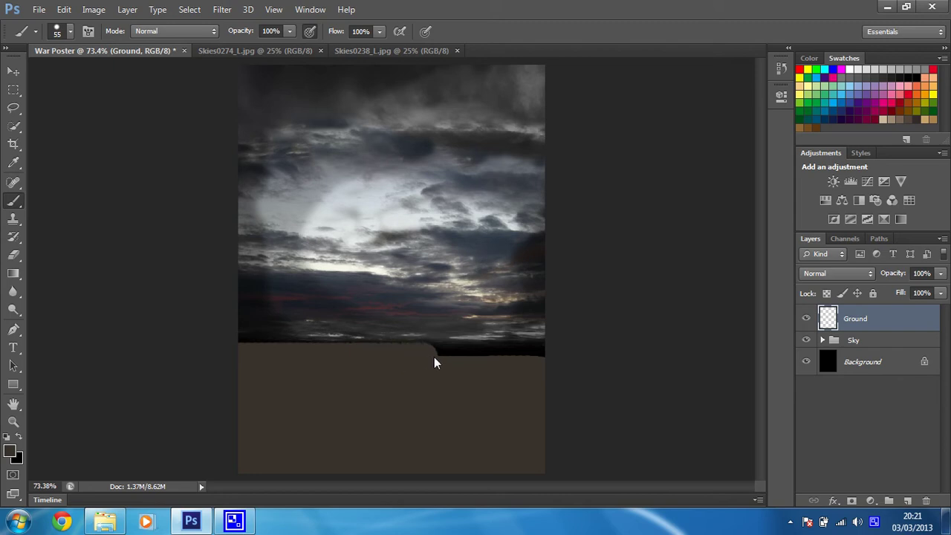
{"action": "left_click_drag", "start_coordinate": [524, 360], "coordinate": [570, 362]}
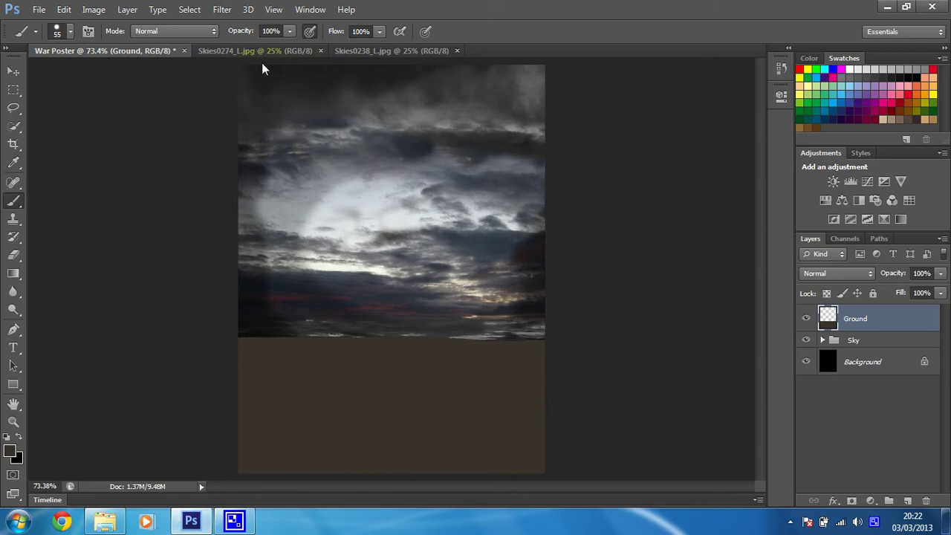
Close the Skies0274_L and Skies0238_L sky photos
{"action": "left_click", "coordinate": [293, 52]}
{"action": "left_click", "coordinate": [321, 50]}
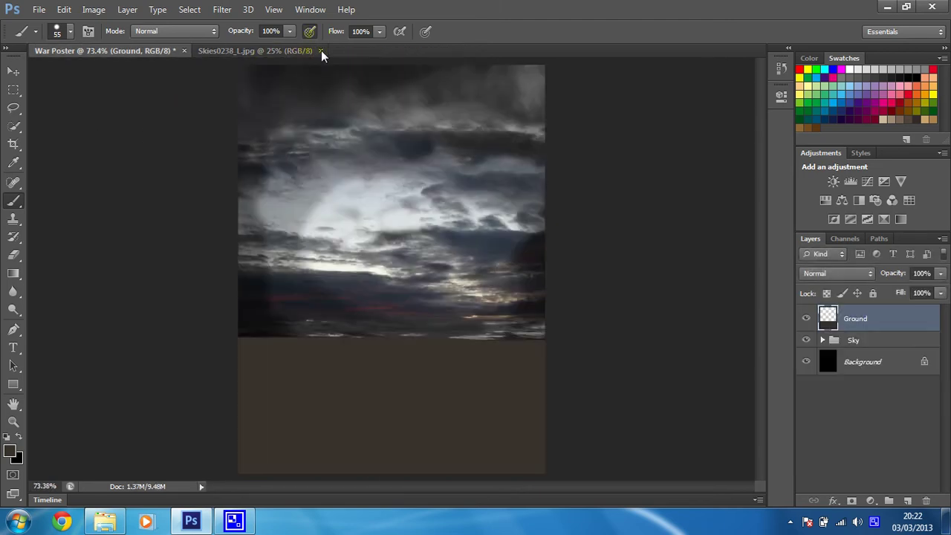
{"action": "left_click", "coordinate": [321, 50]}
Open the Ground photo from the Battlefield folder
{"action": "left_click", "coordinate": [39, 9]}
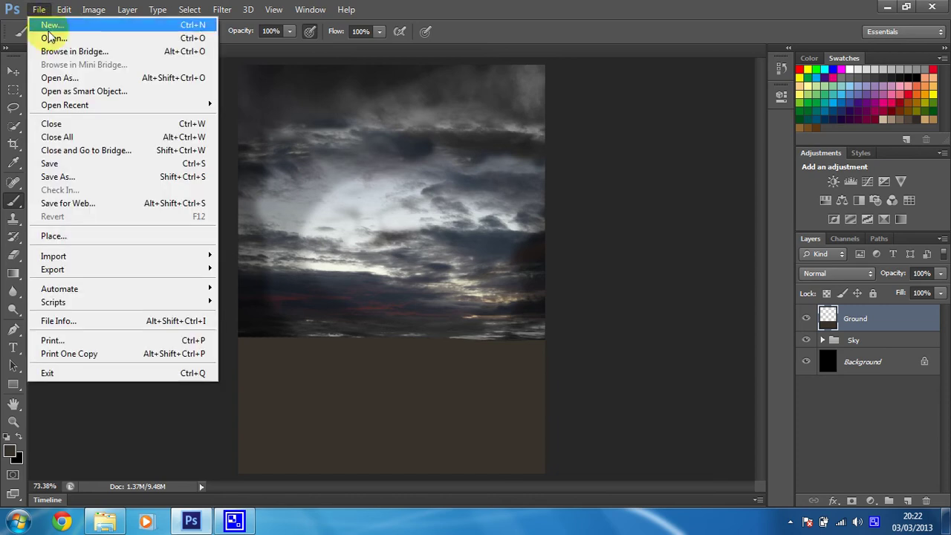
{"action": "left_click", "coordinate": [44, 38]}
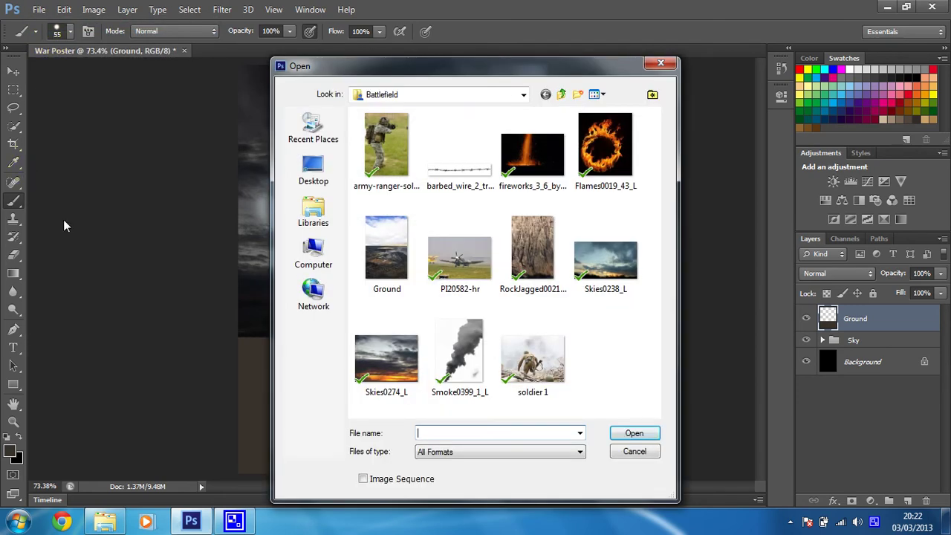
{"action": "left_click", "coordinate": [372, 232]}
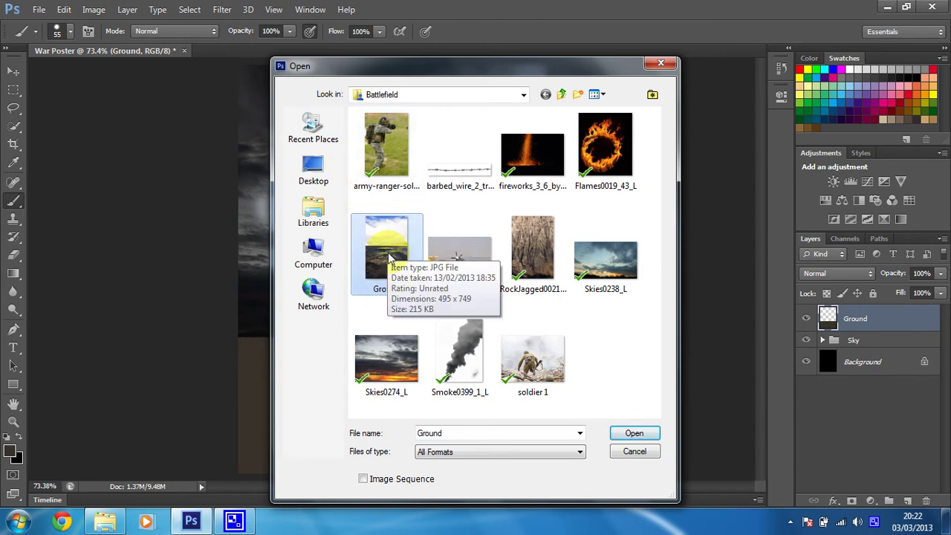
{"action": "left_click", "coordinate": [626, 436]}
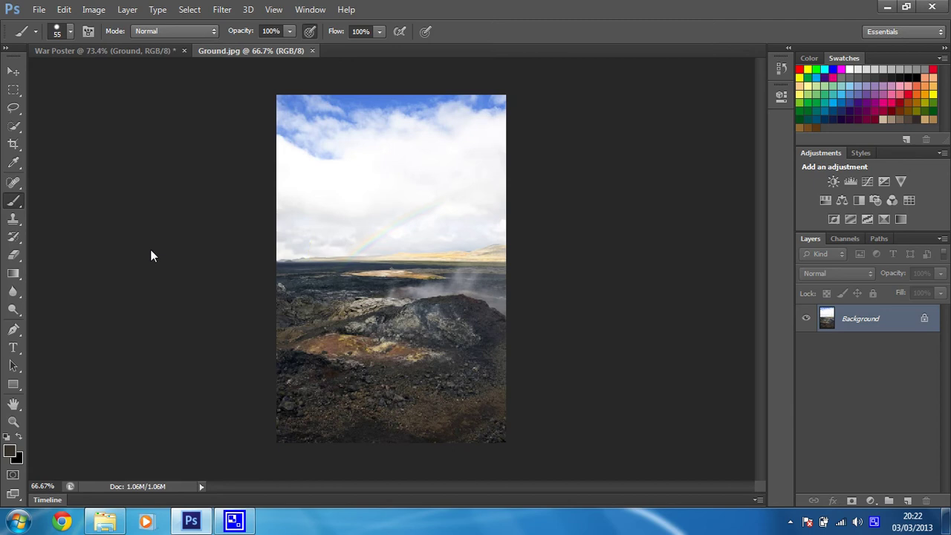
Crop Ground.jpg at the horizon so only the rocky terrain remains
{"action": "left_click", "coordinate": [14, 144]}
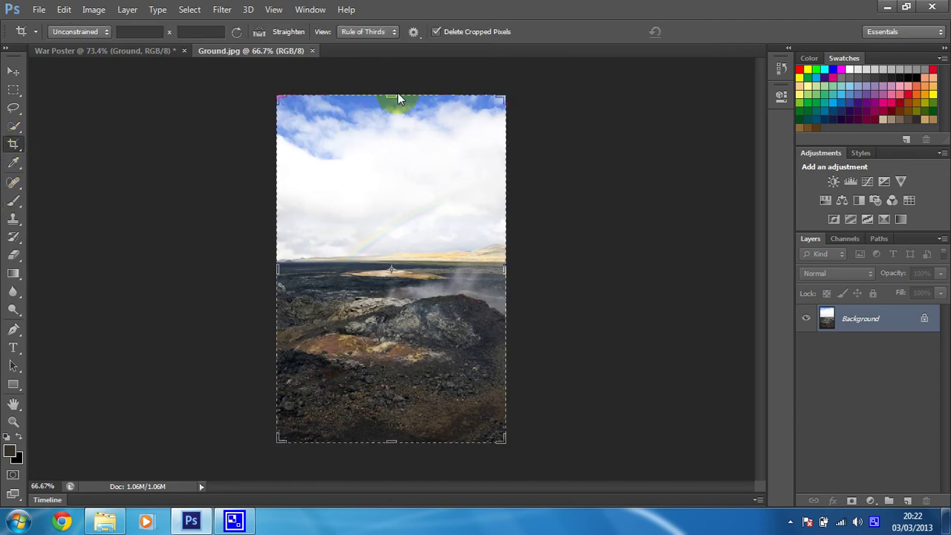
{"action": "left_click_drag", "start_coordinate": [398, 97], "coordinate": [405, 176]}
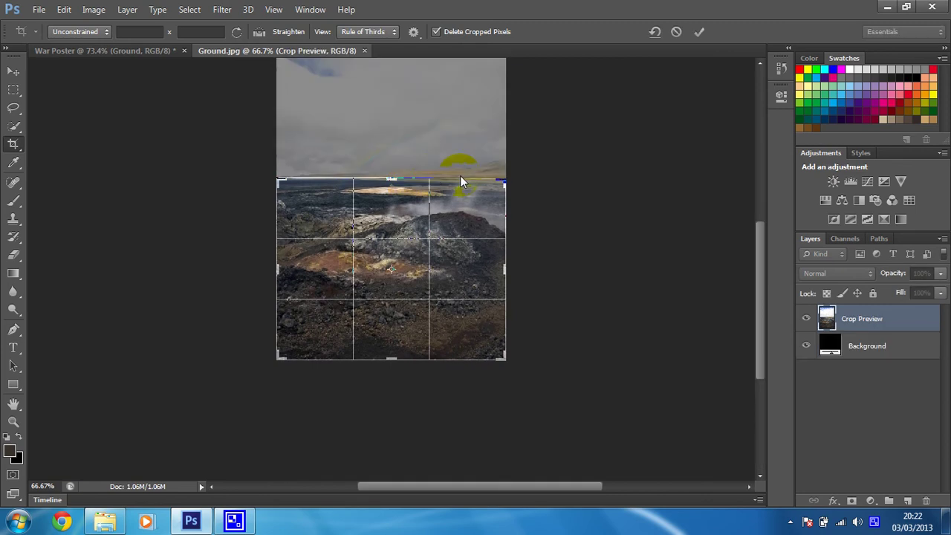
{"action": "left_click", "coordinate": [700, 32]}
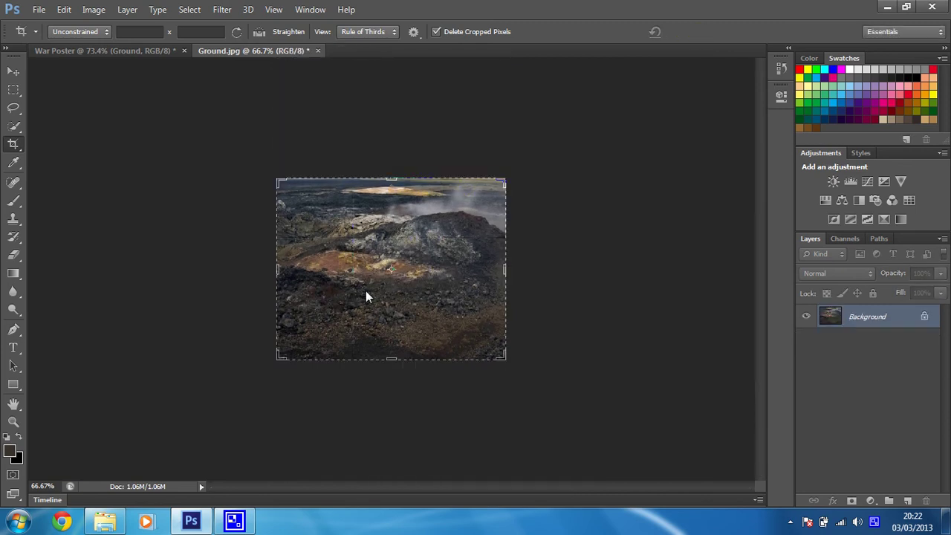
{"action": "left_click", "coordinate": [13, 72]}
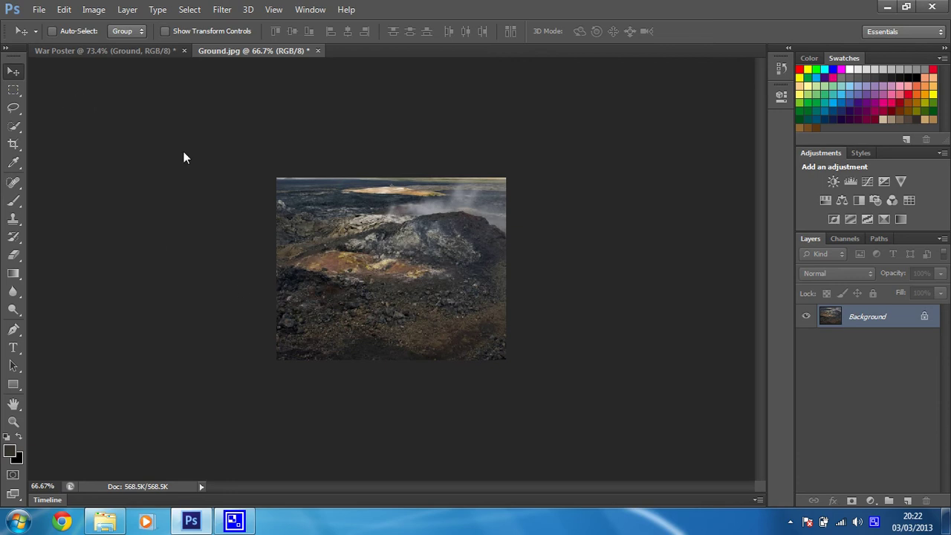
Drag the cropped rock photo into War Poster and scale it to about 58% at lower right
{"action": "left_click_drag", "start_coordinate": [426, 290], "coordinate": [323, 423]}
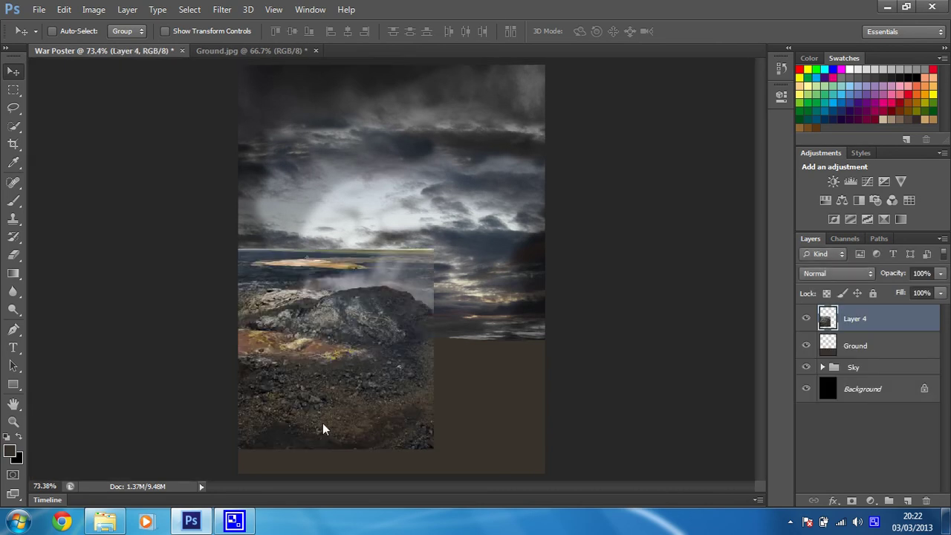
{"action": "left_click_drag", "start_coordinate": [312, 340], "coordinate": [389, 383]}
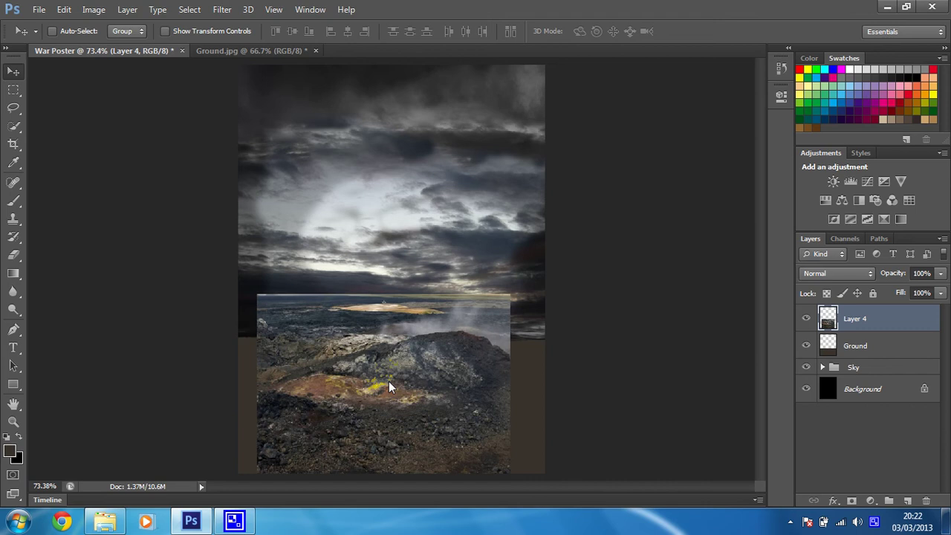
{"action": "key", "text": "ctrl+t"}
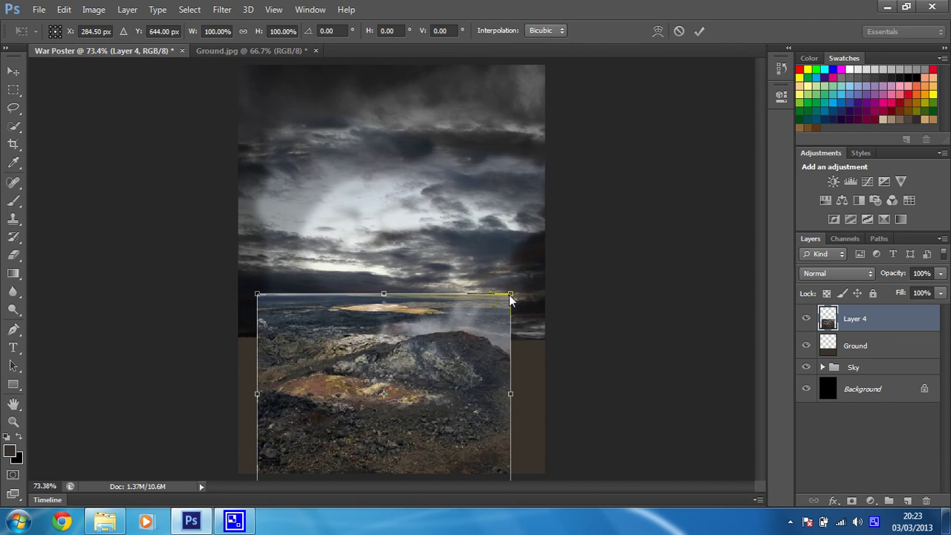
{"action": "left_click_drag", "start_coordinate": [510, 298], "coordinate": [404, 380]}
{"action": "left_click_drag", "start_coordinate": [360, 417], "coordinate": [471, 360]}
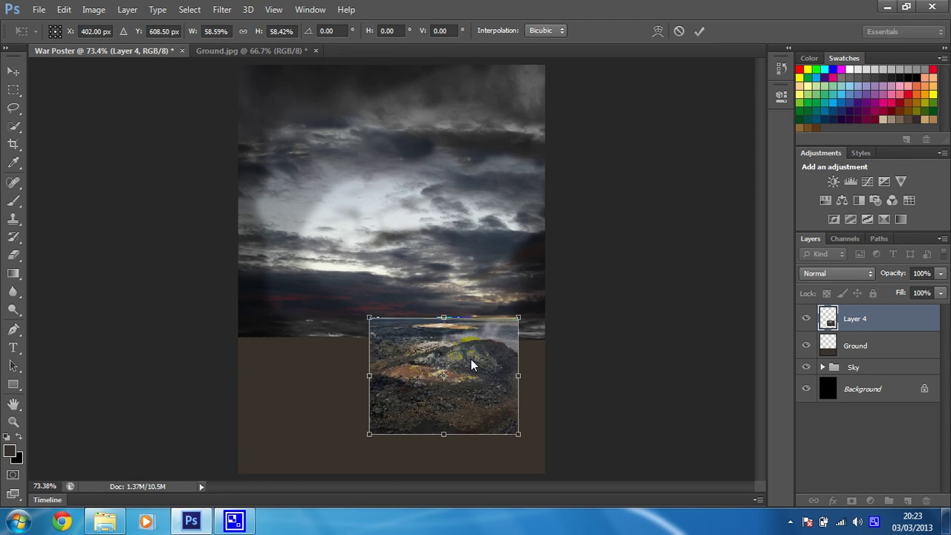
{"action": "key", "text": "Return"}
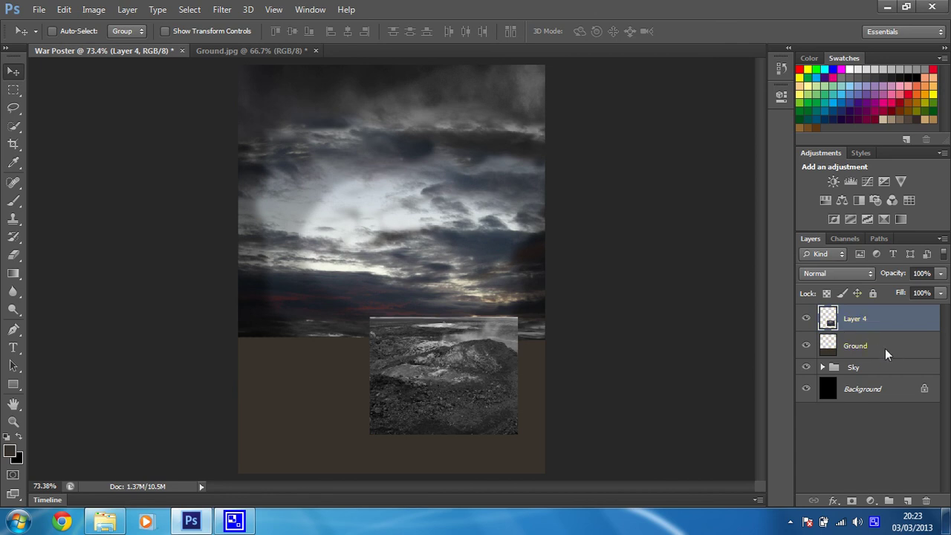
Group Layer 4 with the Ground layer, name the group 'Ground', and expand it
{"action": "left_click", "coordinate": [885, 349], "text": "shift"}
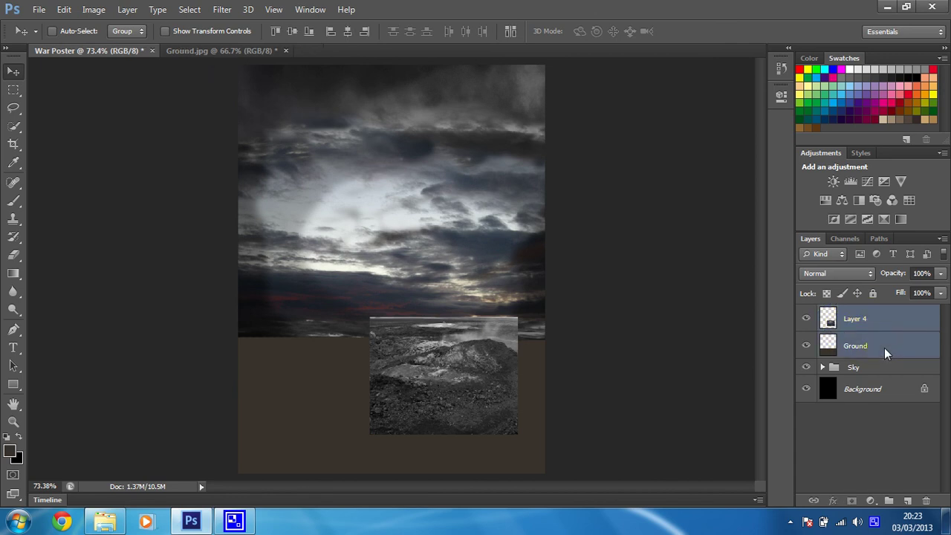
{"action": "key", "text": "ctrl+g"}
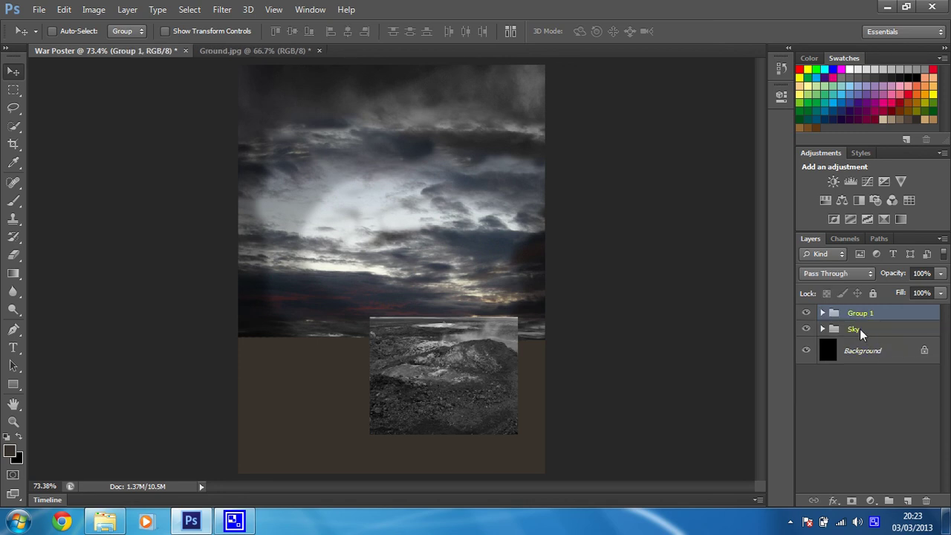
{"action": "double_click", "coordinate": [863, 315]}
{"action": "key", "text": "Return"}
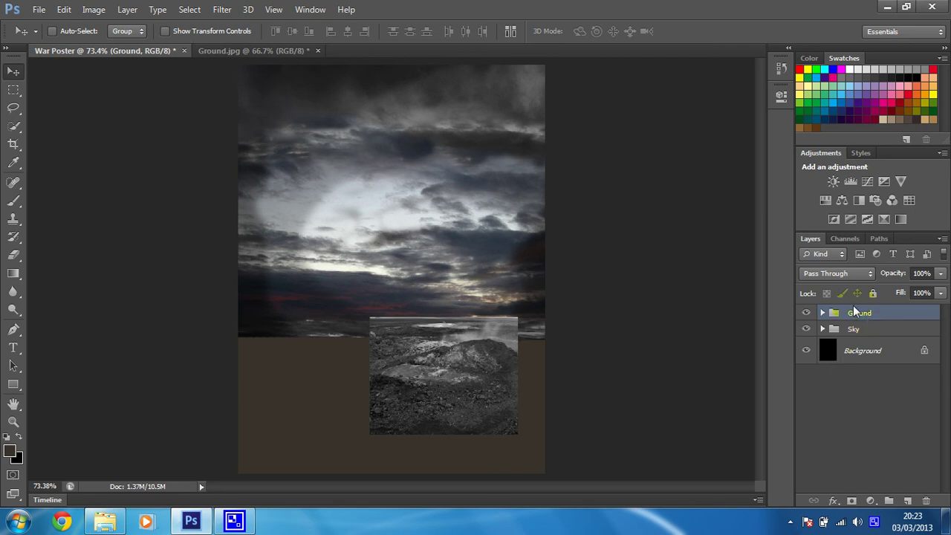
{"action": "left_click", "coordinate": [822, 313]}
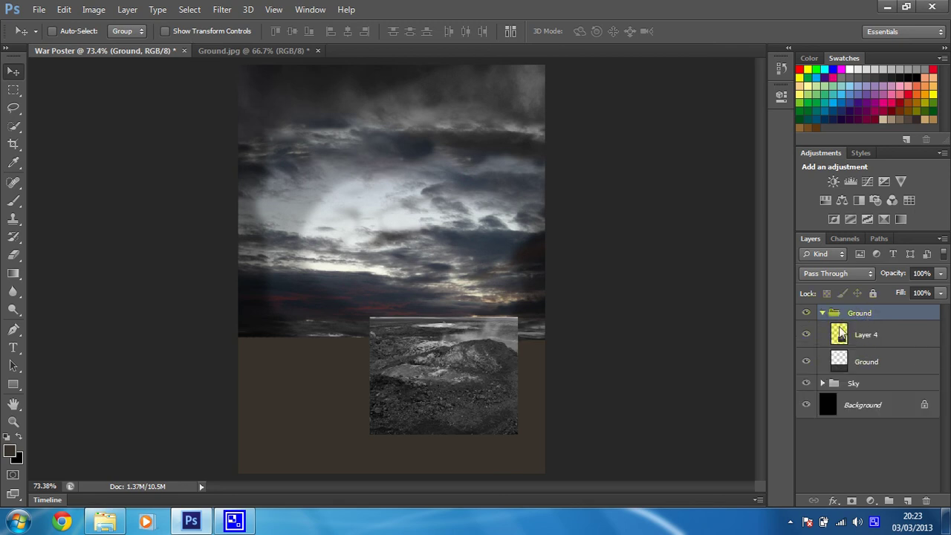